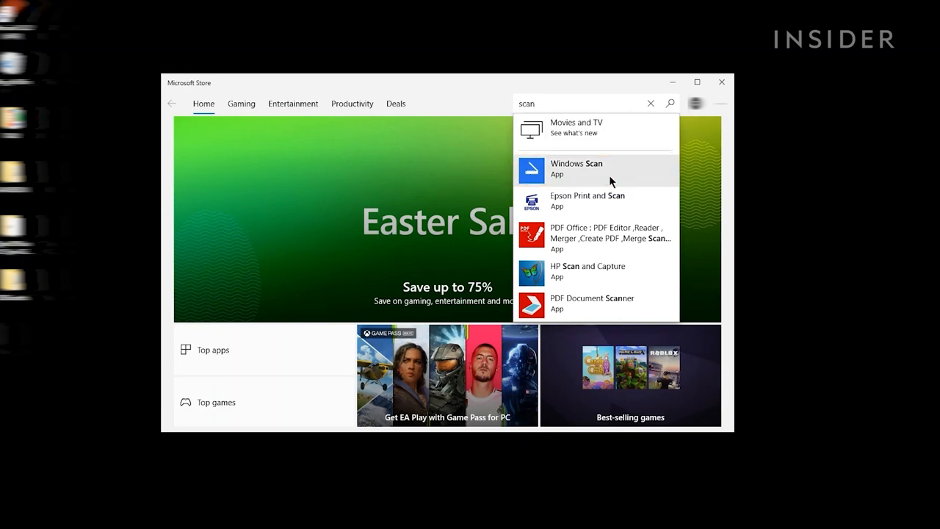
Step: Get and launch the Windows Scan app from the Microsoft Store search results
click(609, 175)
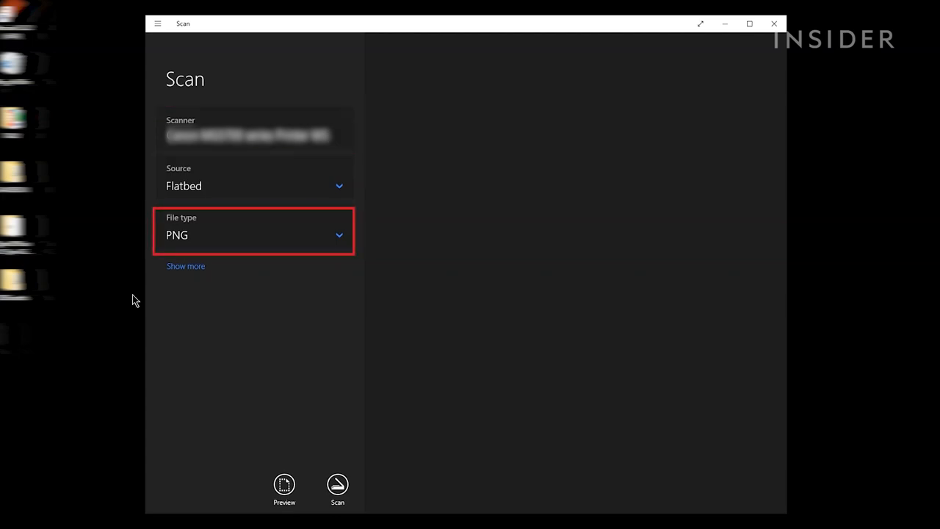
Step: Set the scan to JPEG file type at 300 DPI, saving to the Scans folder
click(339, 235)
key(Escape)
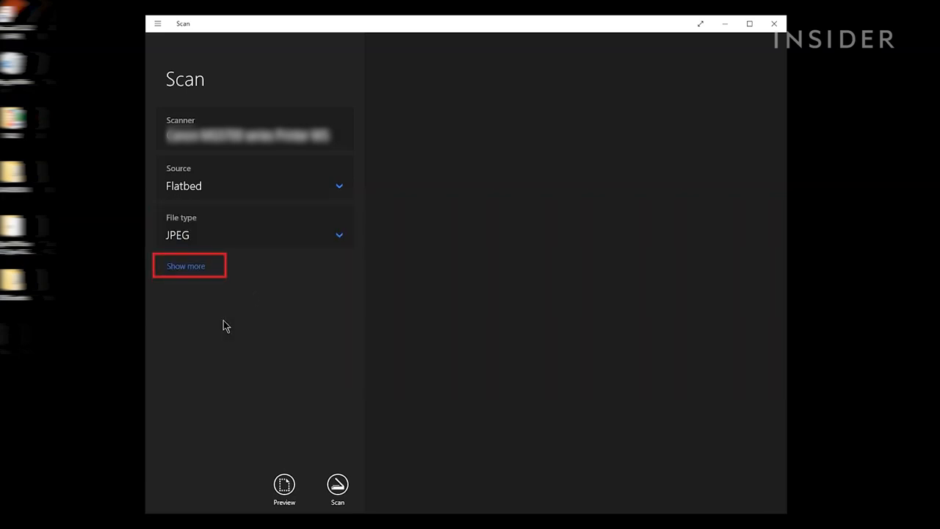
click(200, 266)
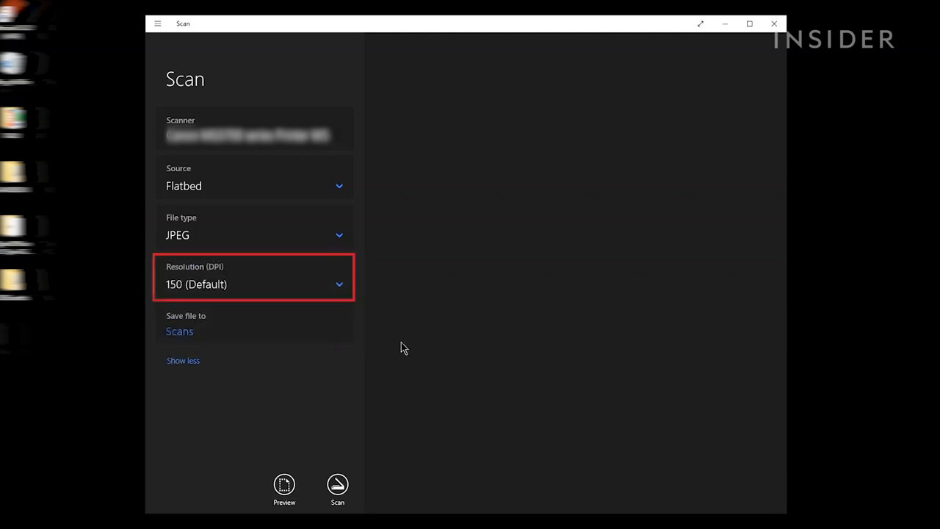
click(340, 285)
click(338, 311)
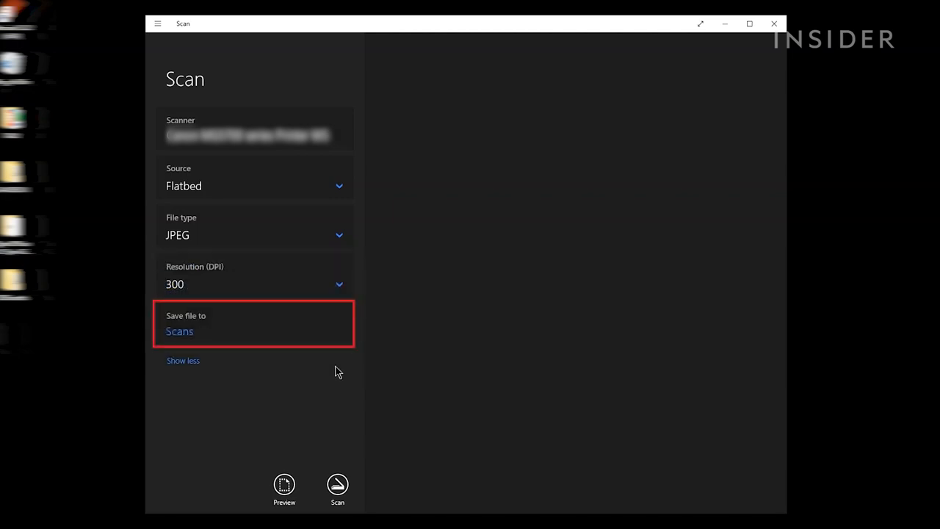
click(181, 331)
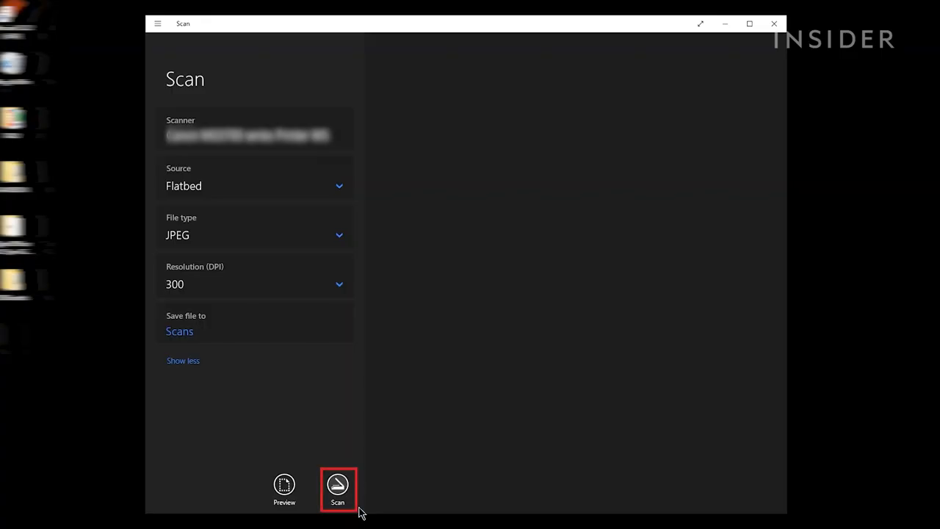
Step: Scan the document and view the finished book-cover image in Photos
click(338, 488)
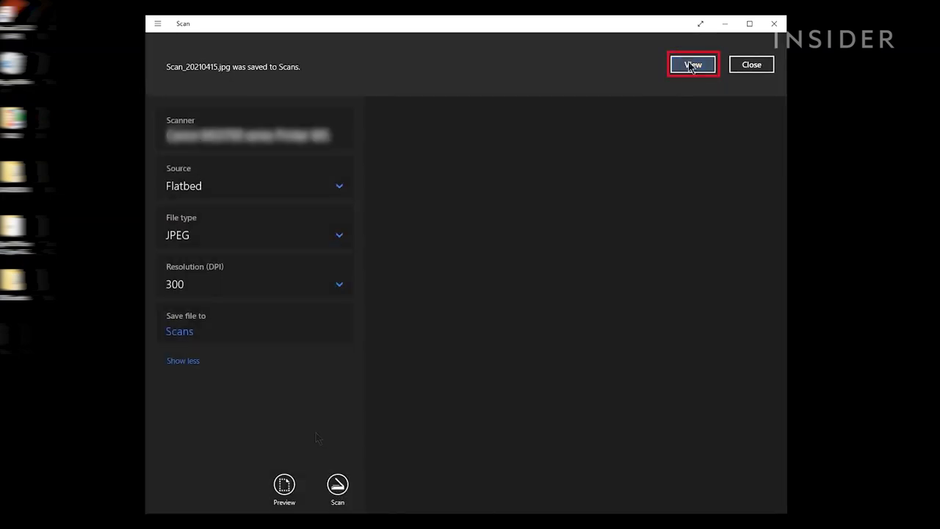
click(692, 65)
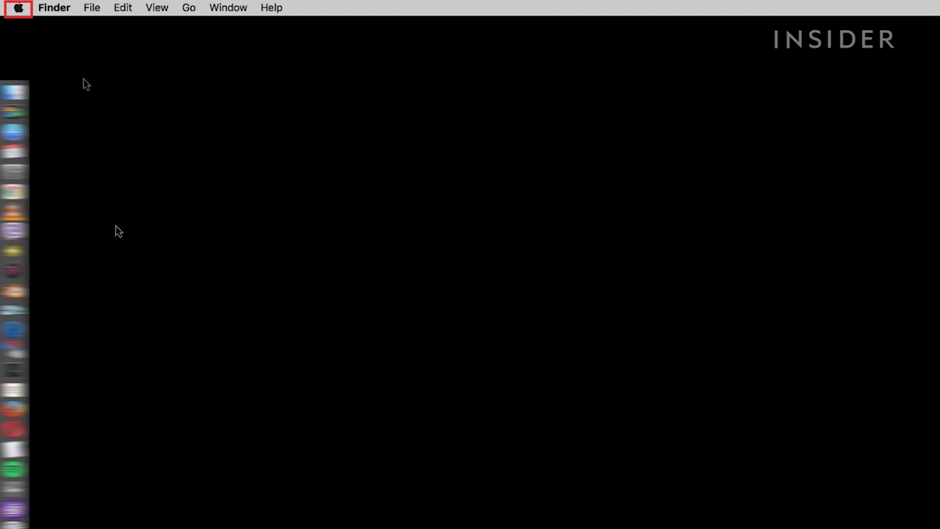
Step: Reach Printers & Scanners in System Preferences and show the printer's Scan options
click(16, 7)
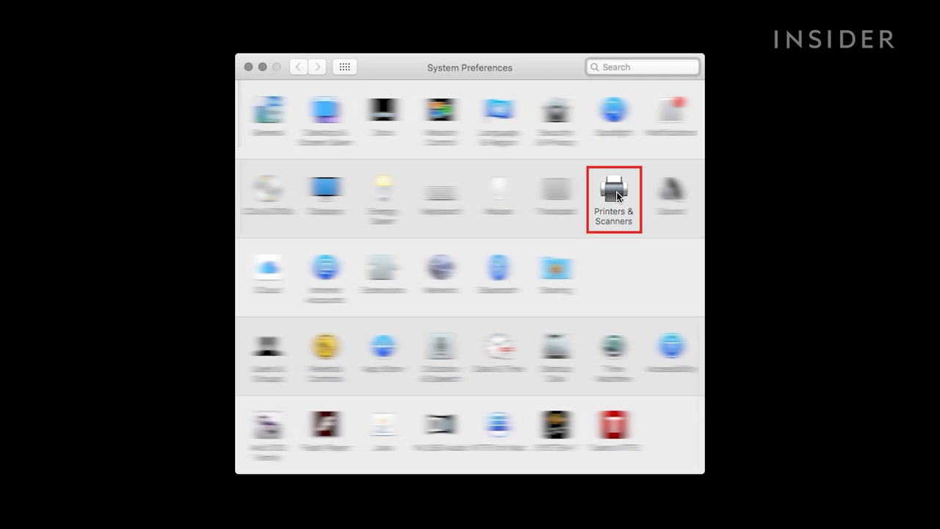
click(616, 192)
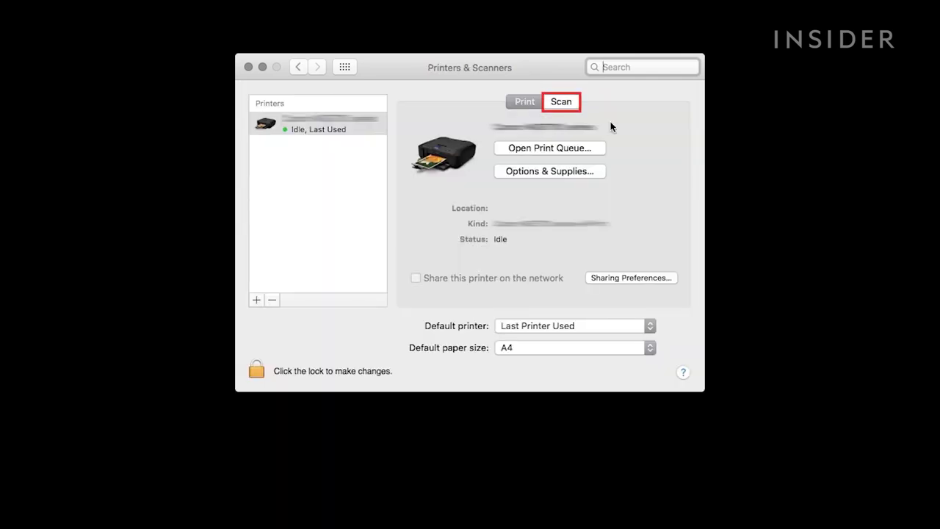
click(561, 101)
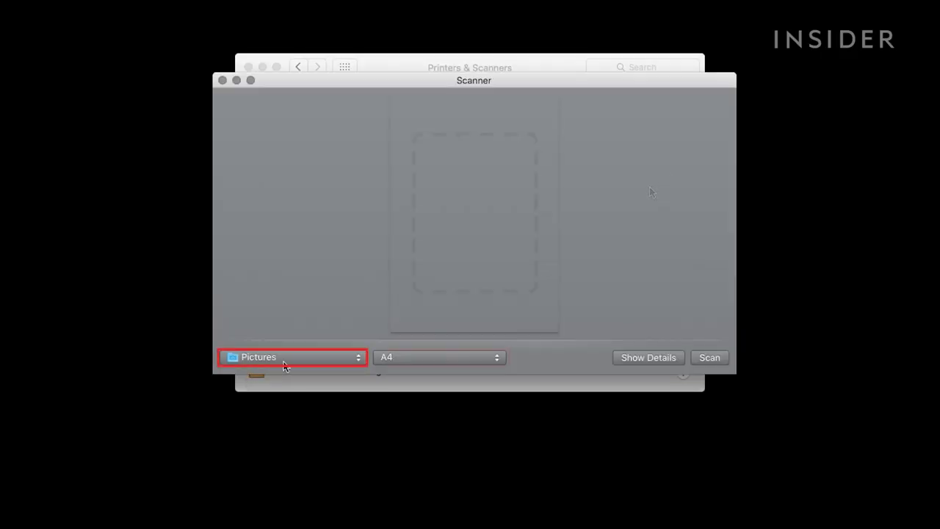
Step: Scan the document at A4 size into the Pictures folder from the Scanner window
click(290, 357)
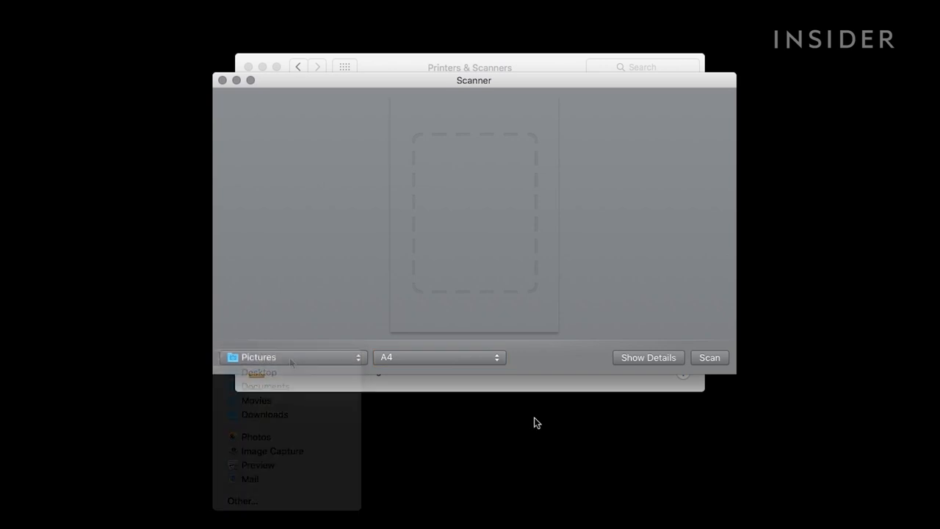
click(497, 358)
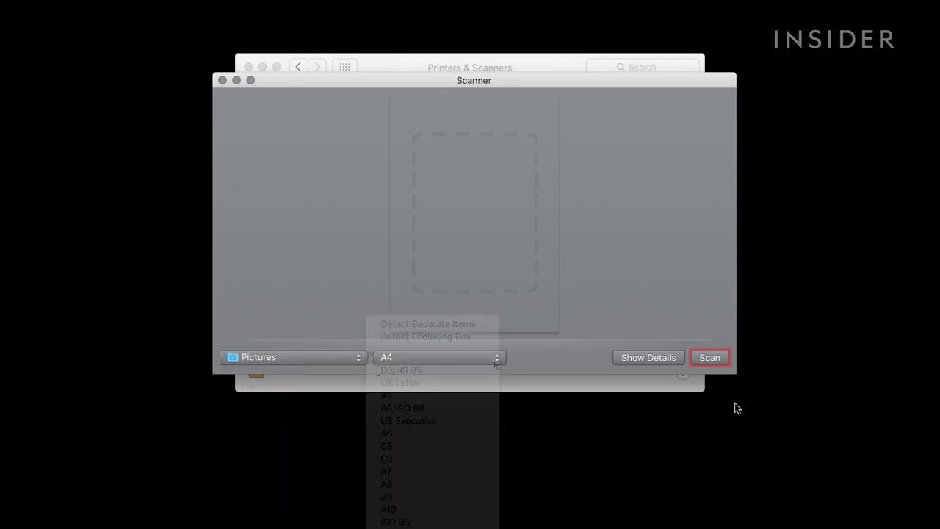
click(709, 358)
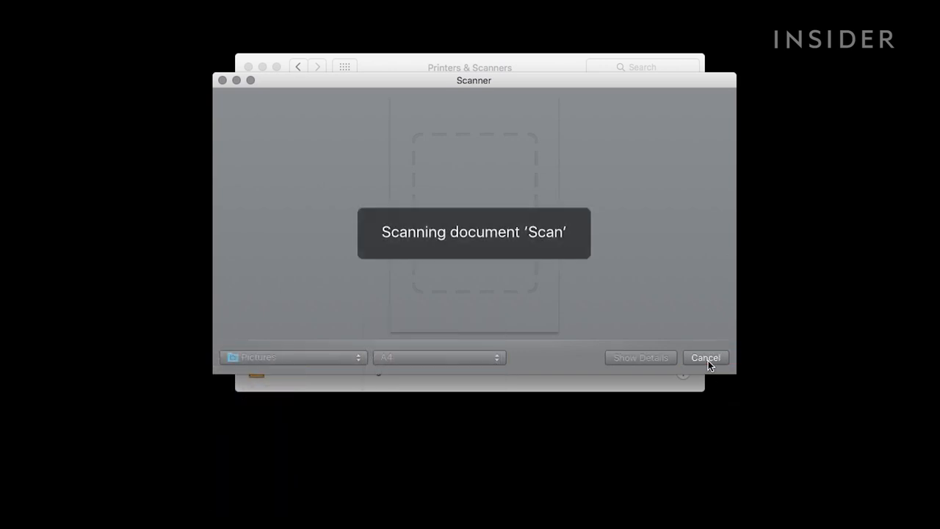